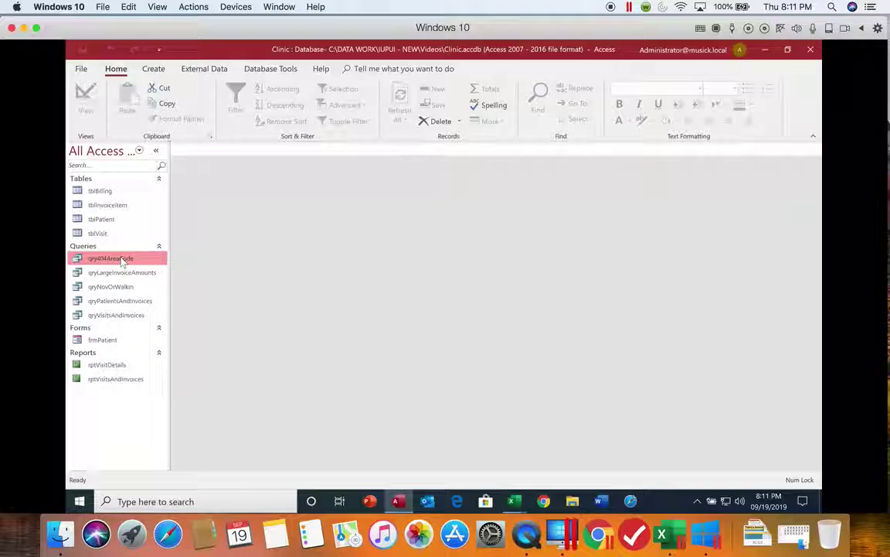
Duplicate the qry404AreaCode query under the name qryDecaturSmyrnaStoneMountainPatients.
right_click(121, 261)
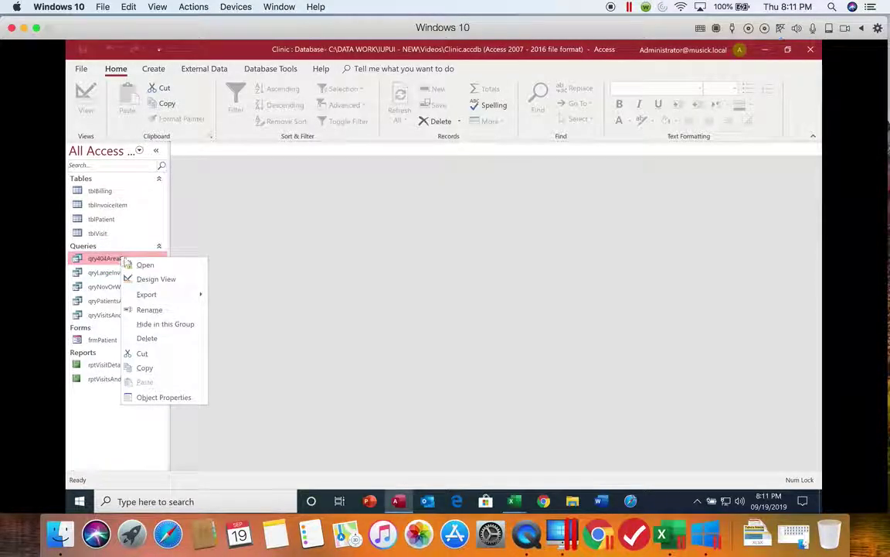
left_click(145, 368)
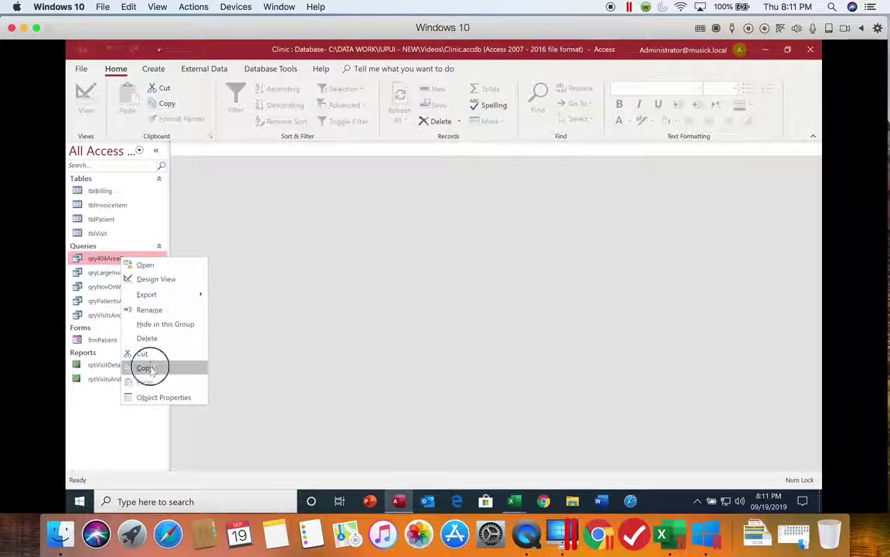
right_click(116, 413)
left_click(141, 372)
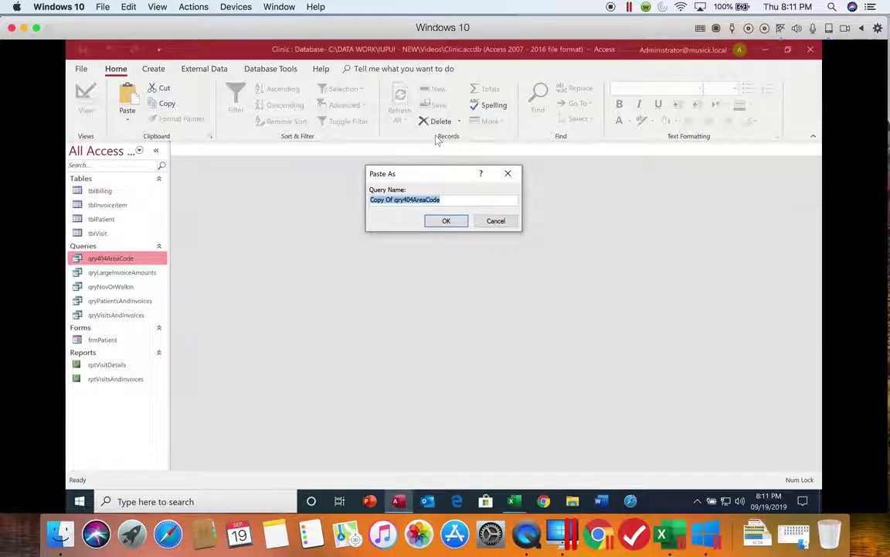
type("qryO")
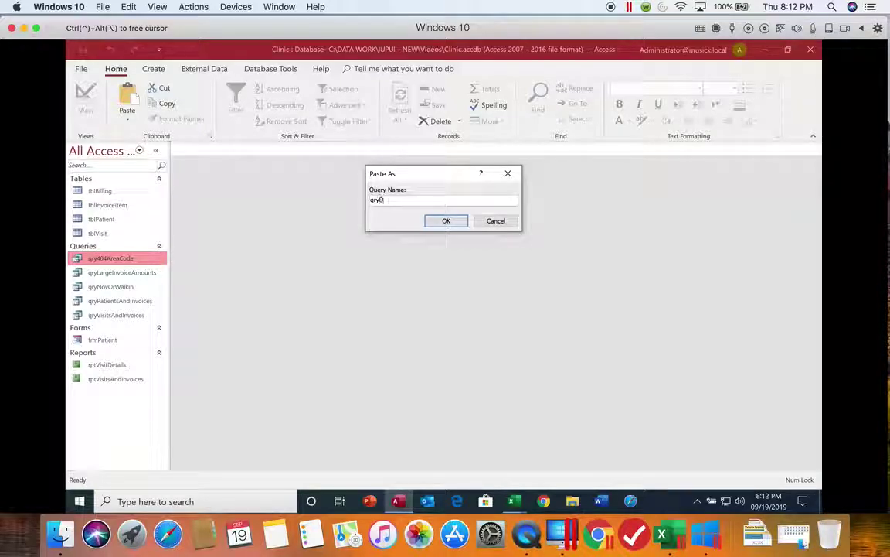
type("ecaturSmyrnaStoneMou")
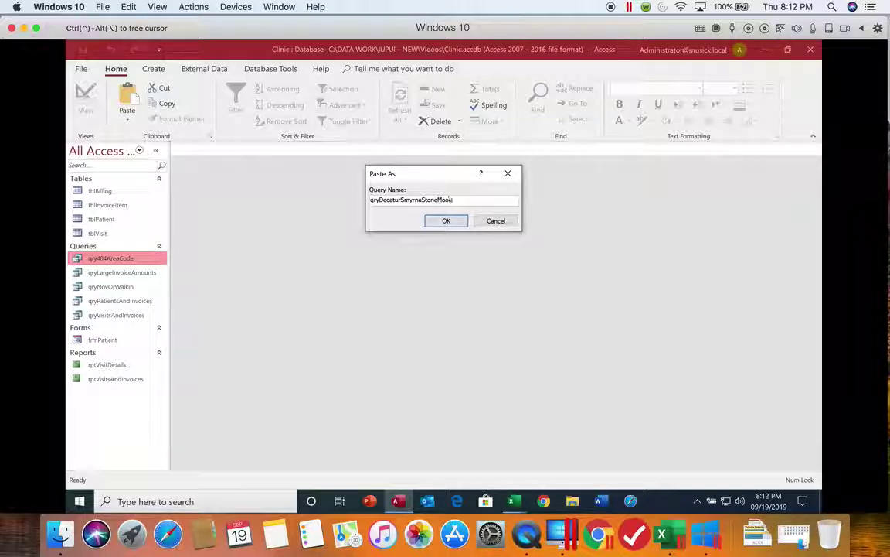
type("oou")
key("BackSpace")
key("BackSpace")
type("untainPatients")
key("Return")
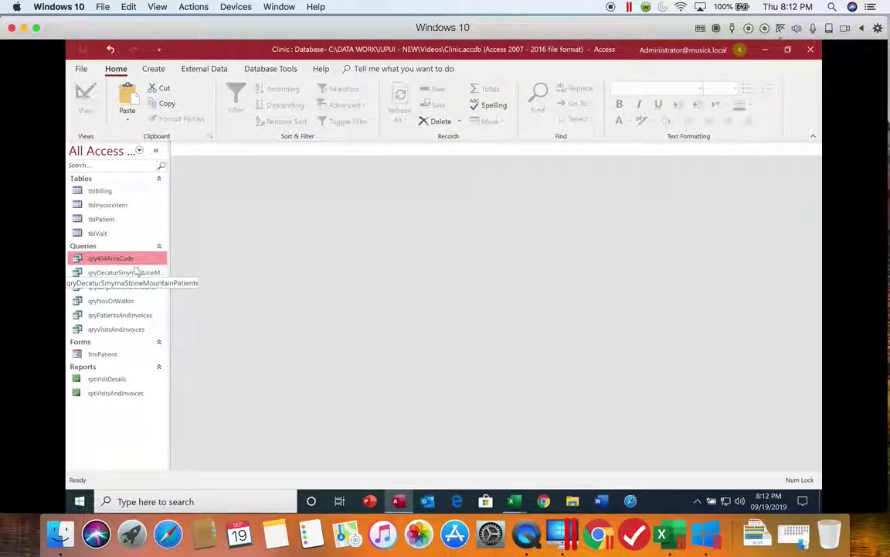
Open the qryDecaturSmyrnaStoneMountainPatients query and switch it to Design View.
left_click(124, 273)
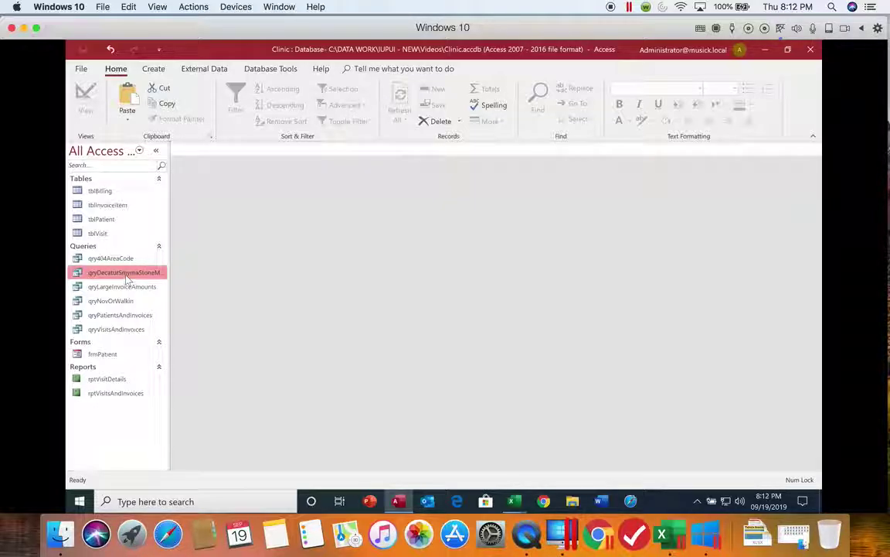
double_click(127, 275)
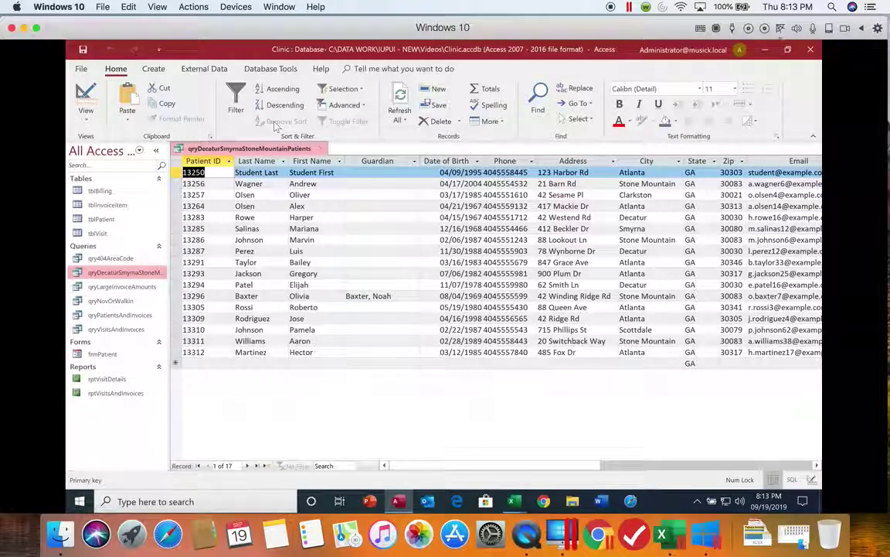
left_click(87, 119)
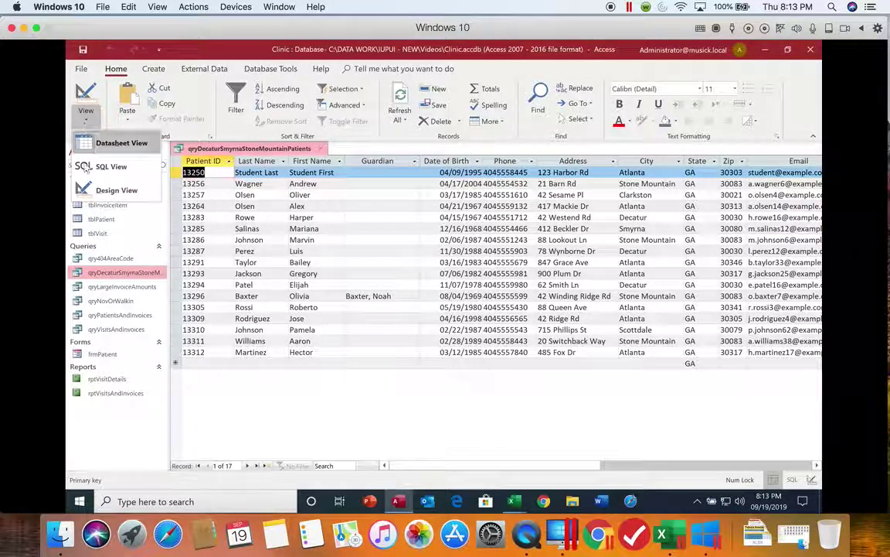
left_click(112, 190)
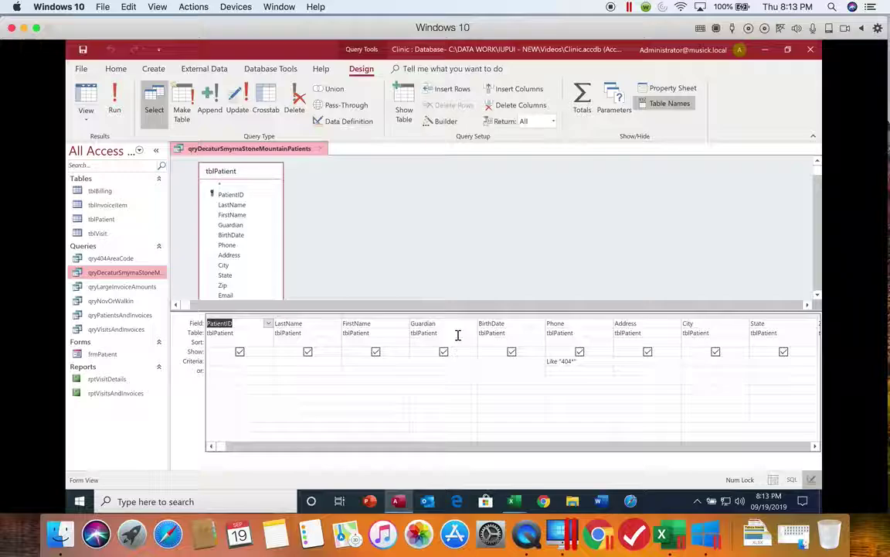
Delete the criterion of the Phone field in the query's design grid.
left_click(583, 360)
left_click_drag(584, 360, 541, 359)
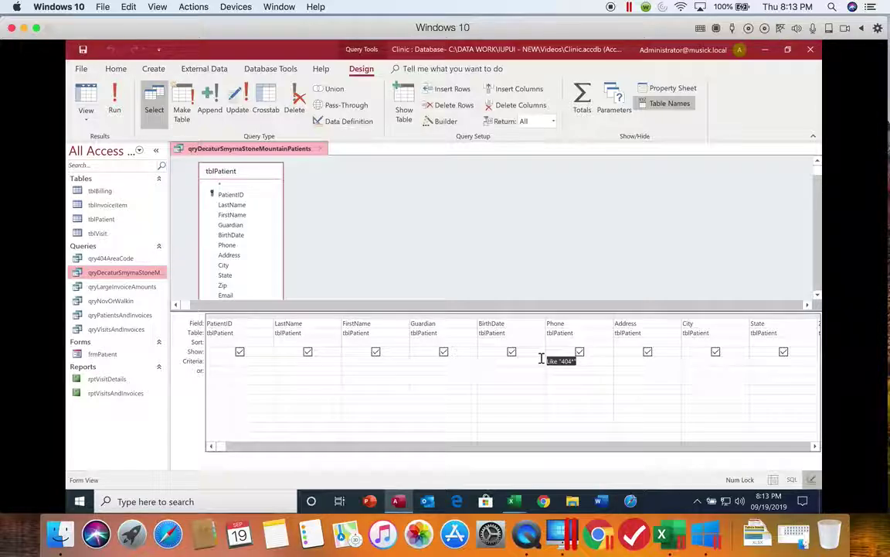
key("Delete")
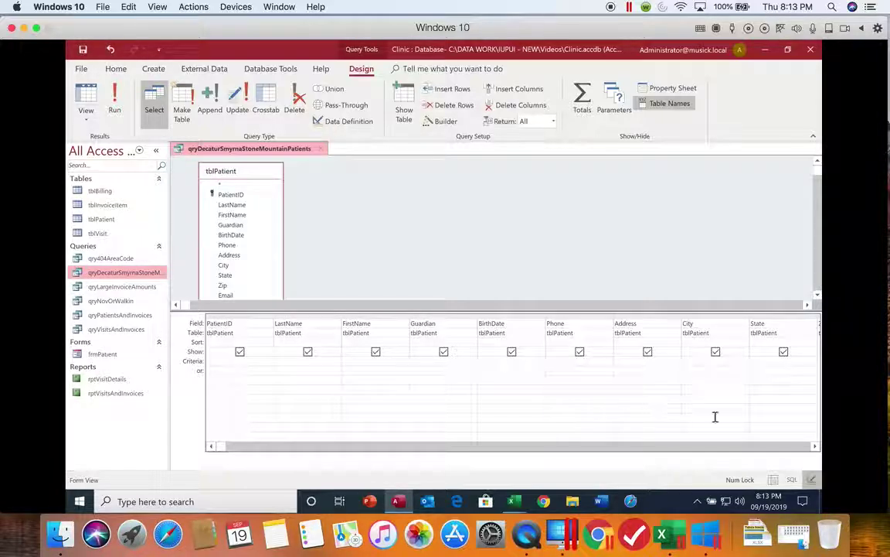
Widen the City column in the design grid to about three times its width and place the cursor in its Criteria cell.
left_click(815, 446)
left_click(814, 446)
left_click(814, 446)
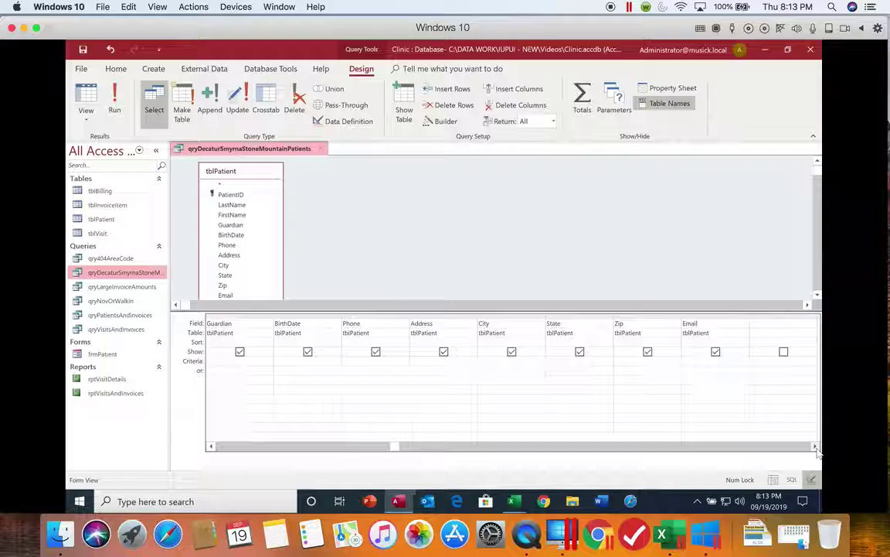
left_click(546, 317)
left_click_drag(547, 317, 687, 323)
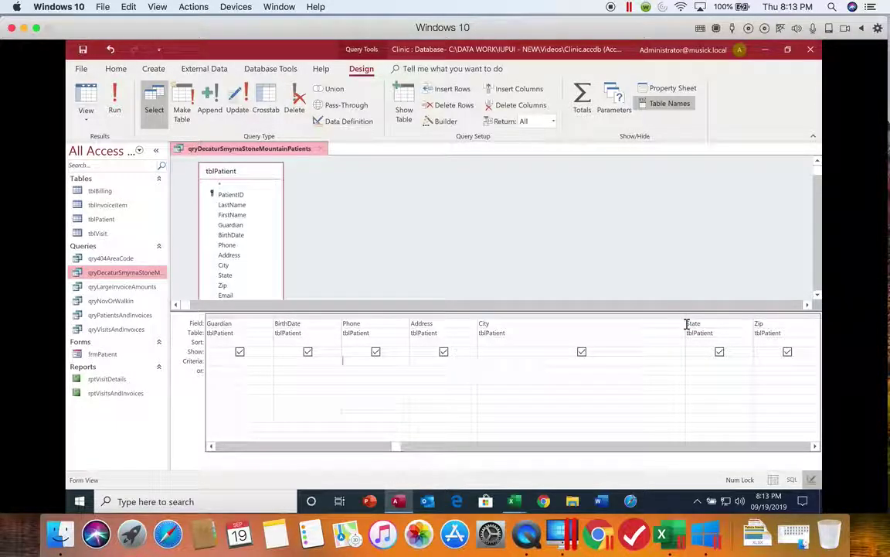
left_click(482, 361)
left_click(487, 362)
right_click(487, 362)
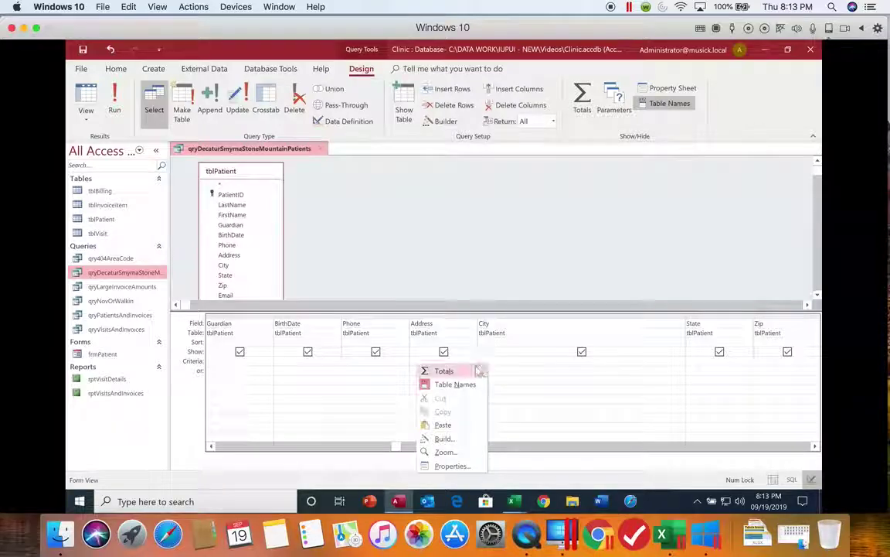
left_click(445, 452)
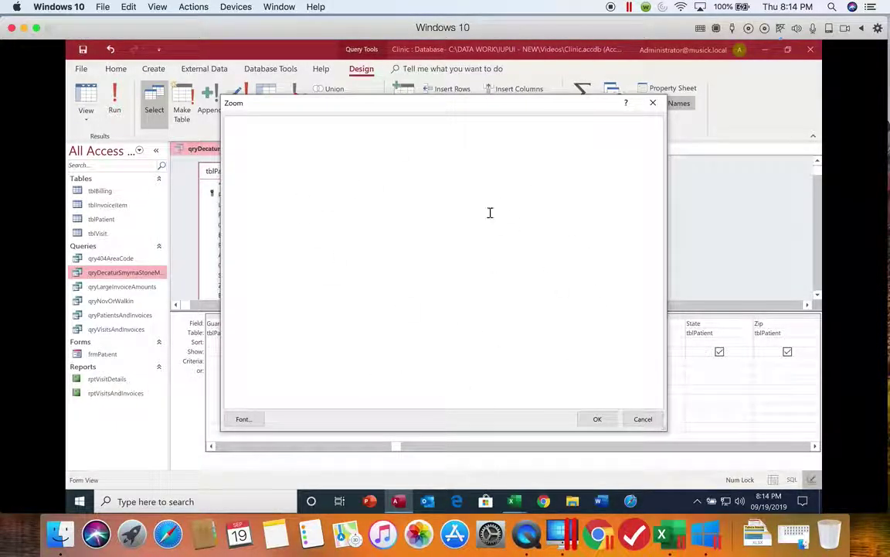
left_click(643, 420)
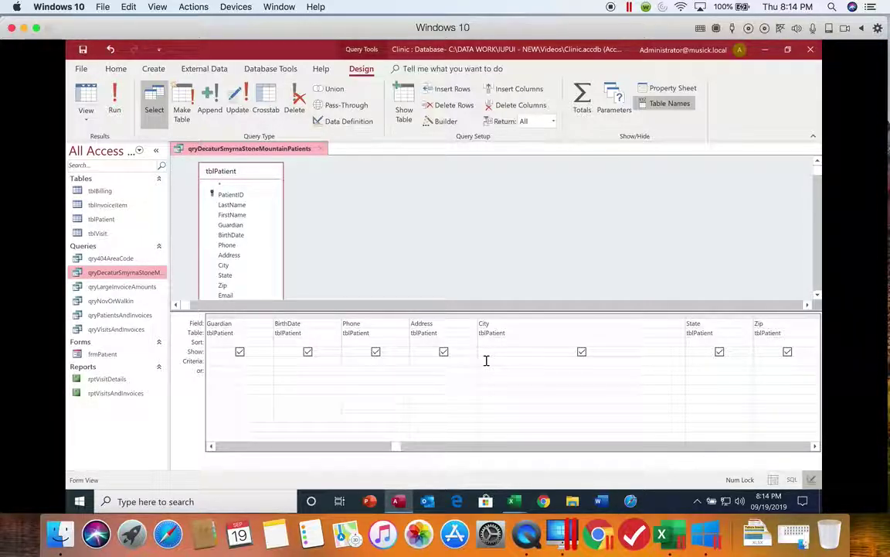
Set the City field's criterion to In("Decatur","Smyrna","Stone Mountain").
type("In")
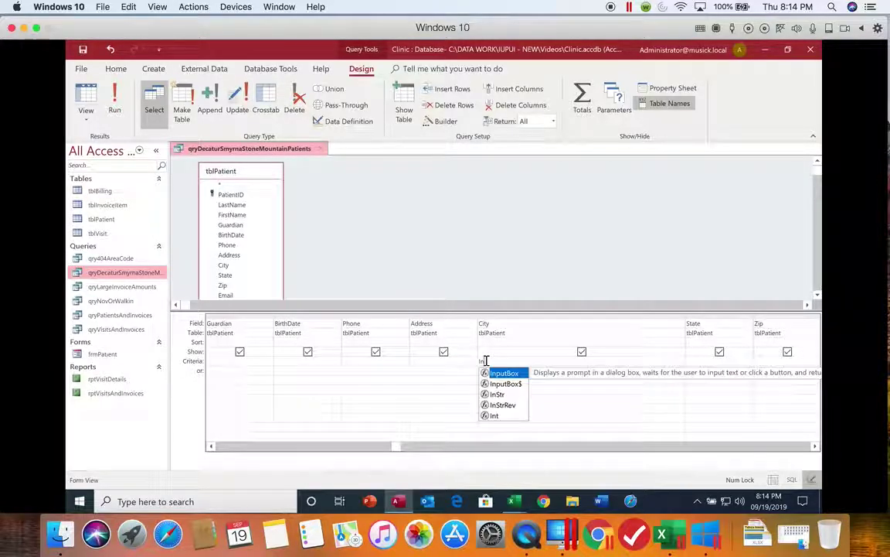
type("(")
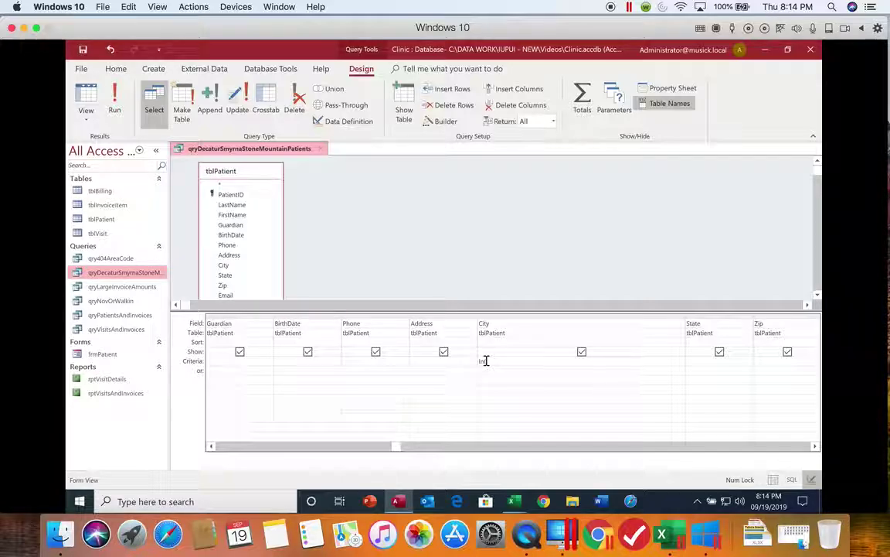
type("ecatu")
type(",\"Smyrna\",\"Stone Mountain\"")
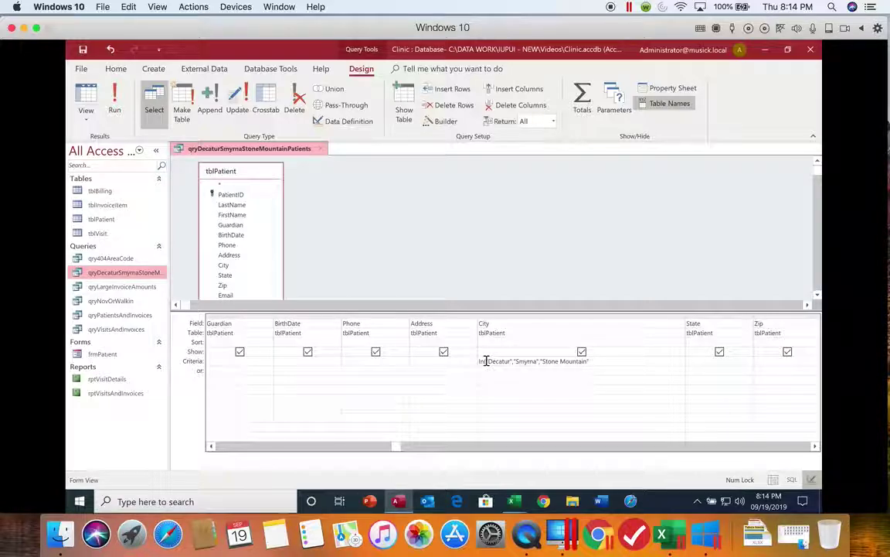
type(")")
Run the query to list the patients from the three cities, save it and close it.
left_click(114, 97)
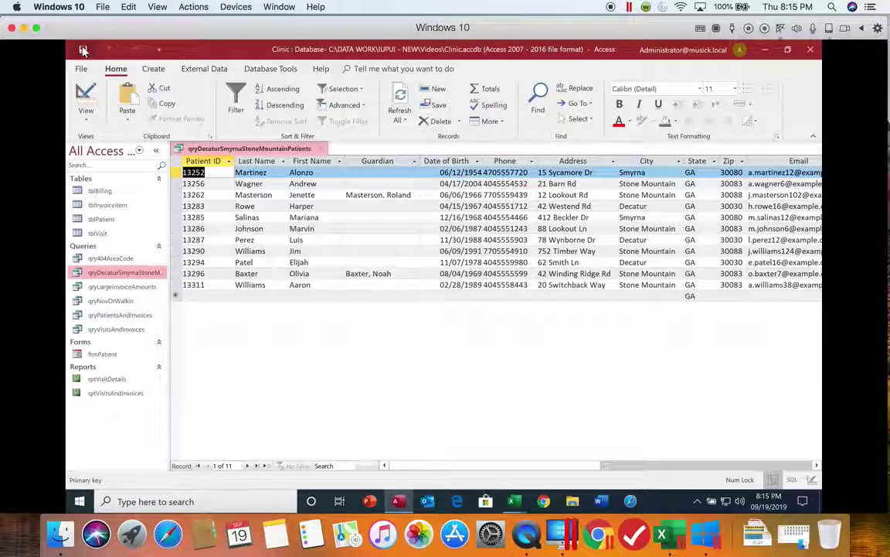
left_click(319, 148)
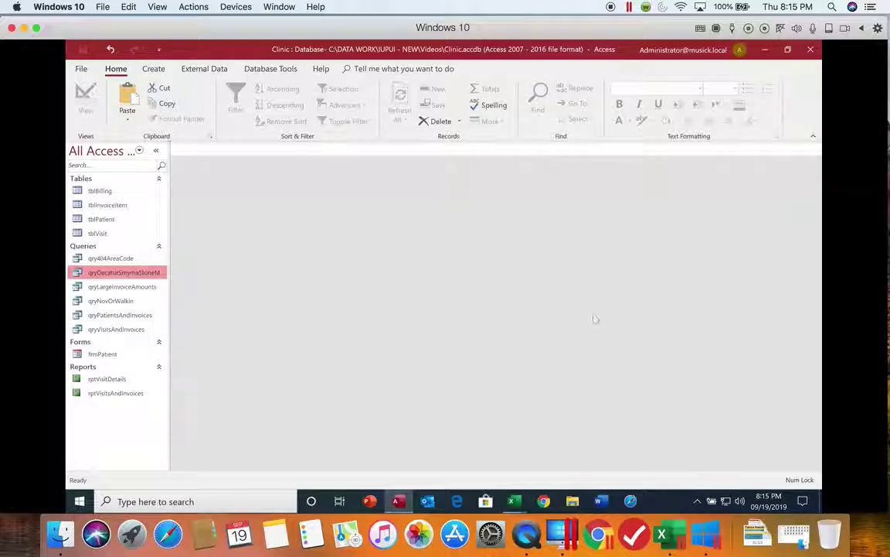